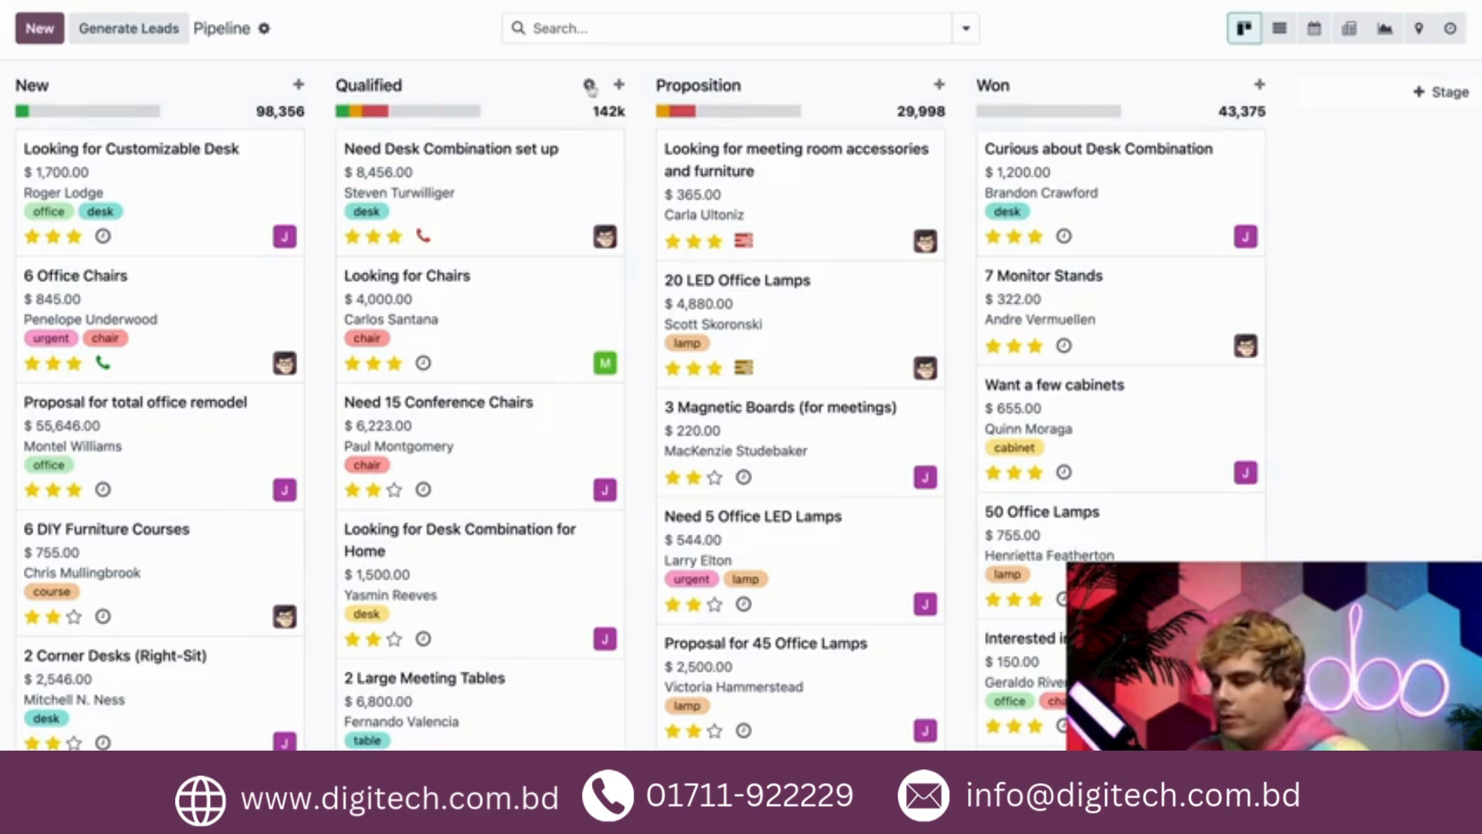
- Fold the Qualified stage column in the pipeline and unfold it again
click(589, 84)
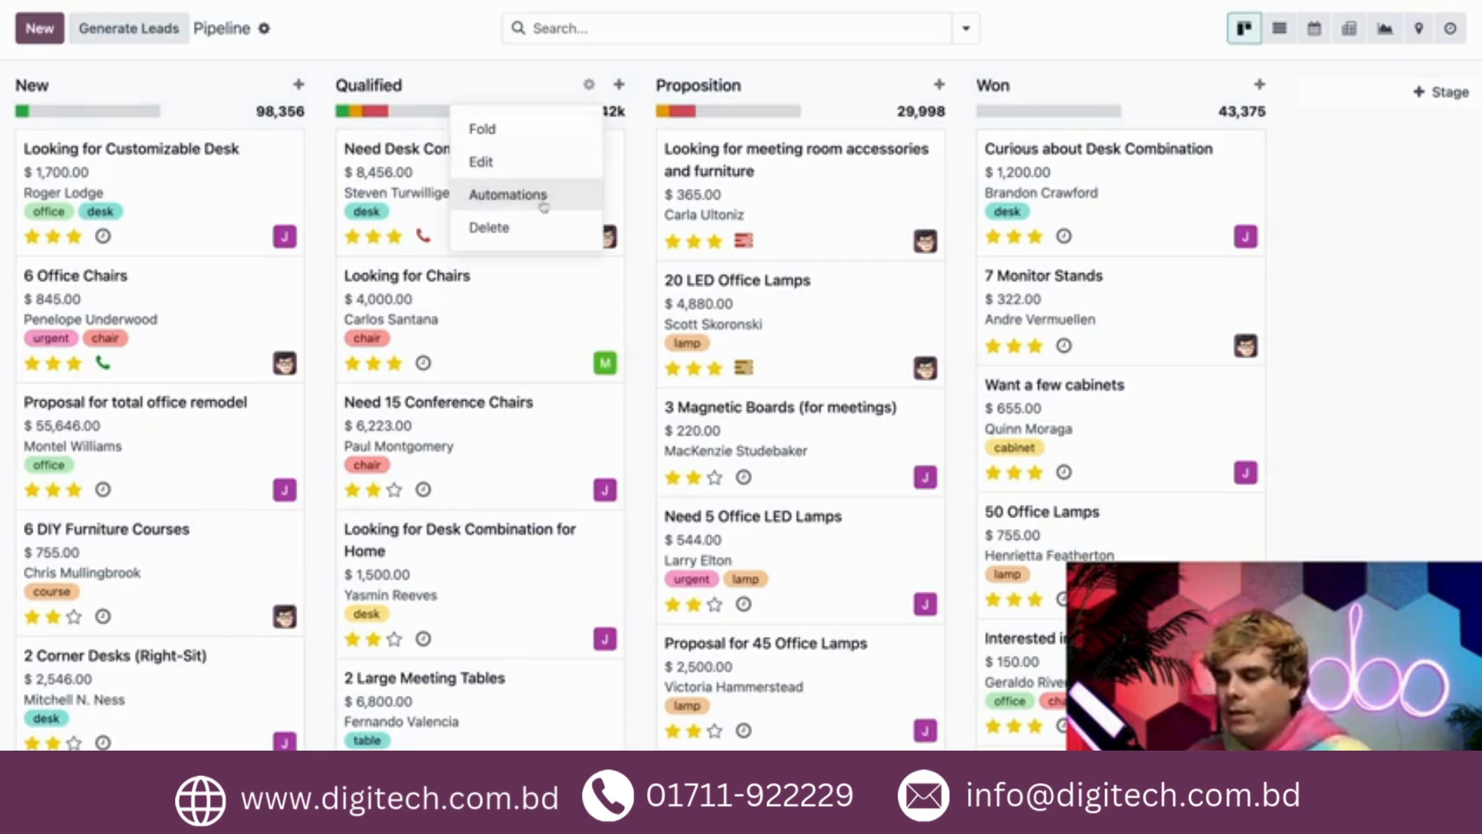
click(539, 125)
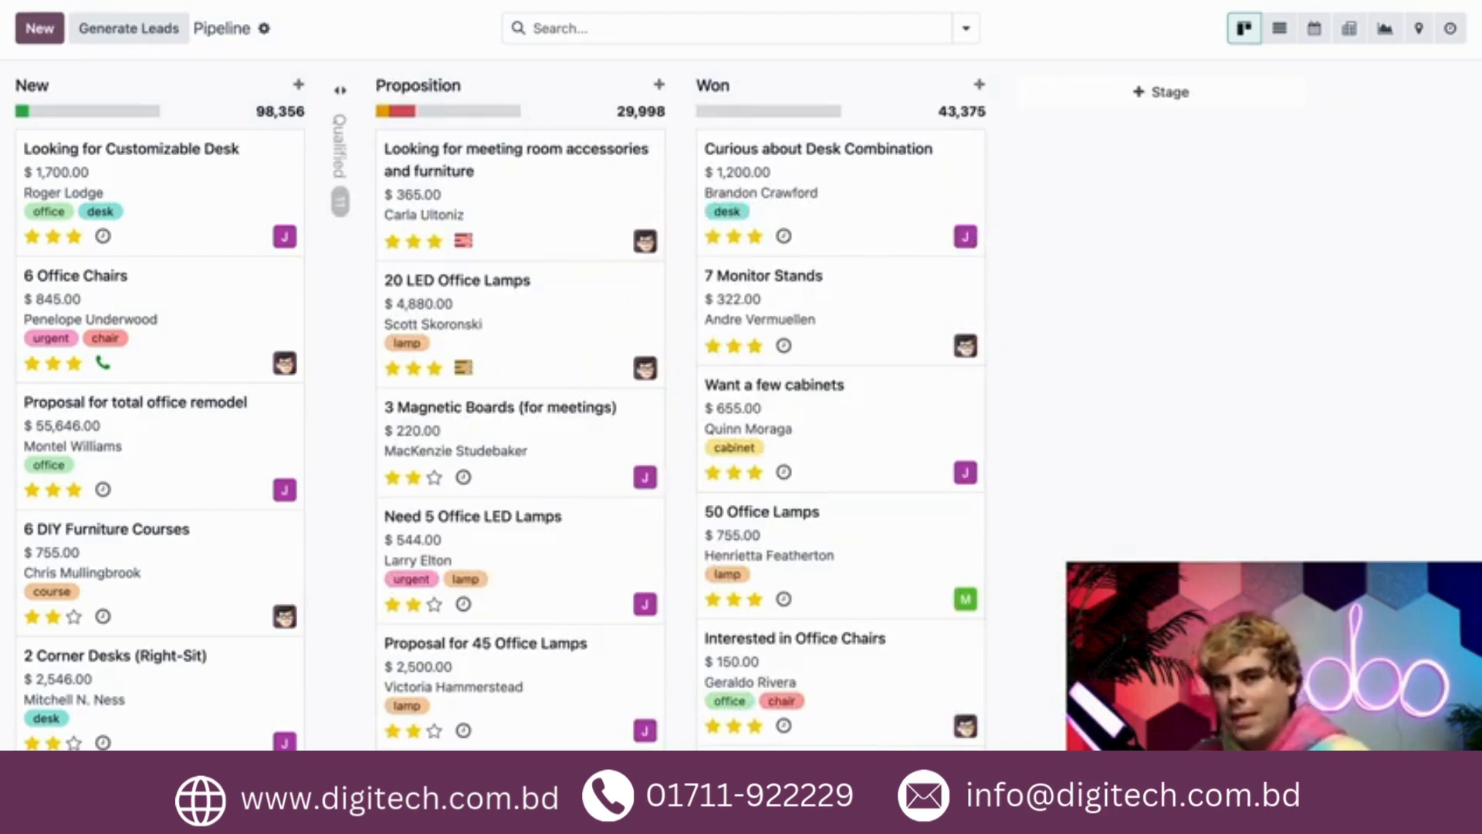
click(341, 171)
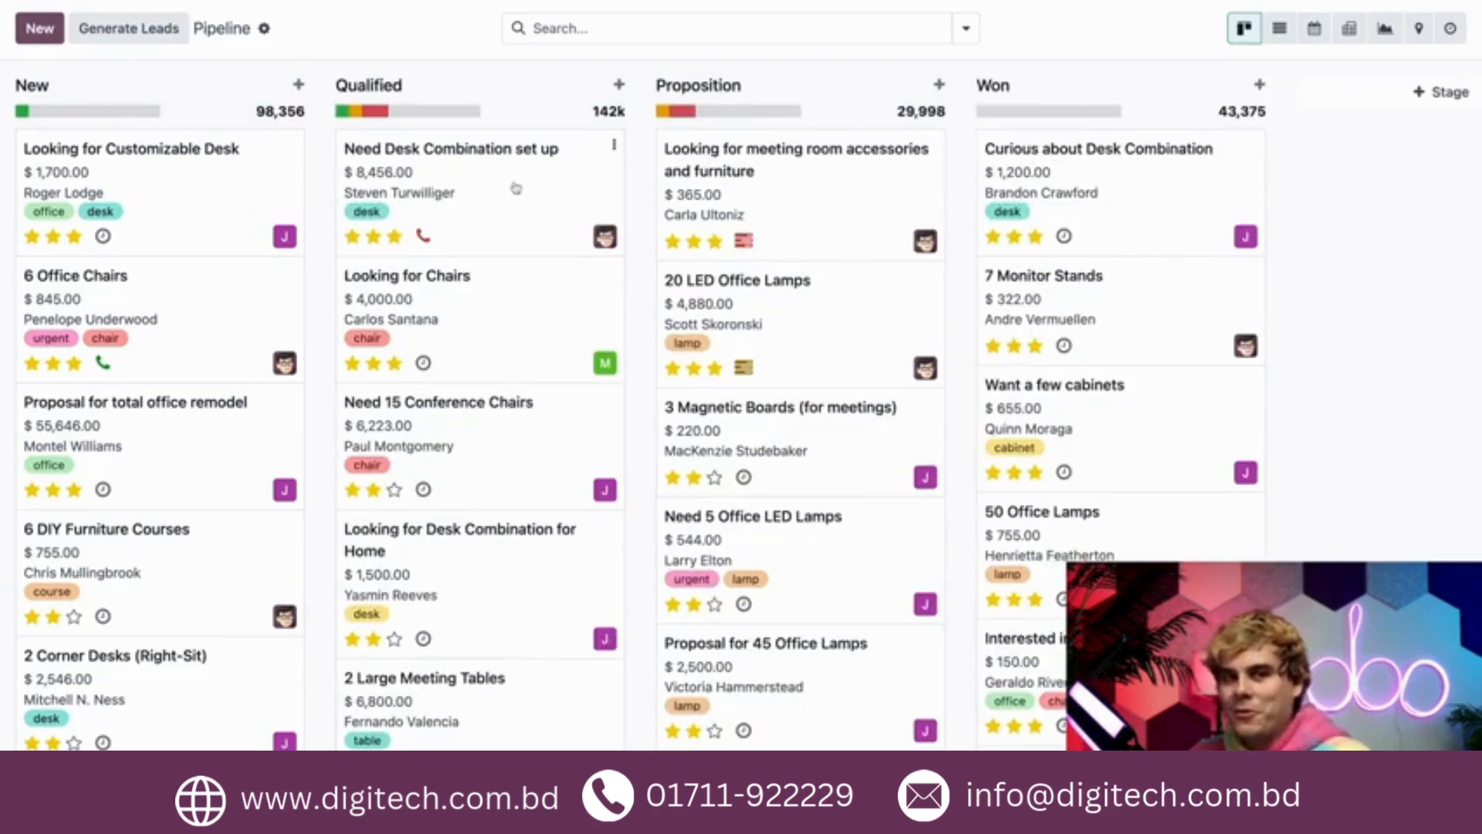
- Examine the edit settings of the Qualified stage and close them without making changes
click(590, 85)
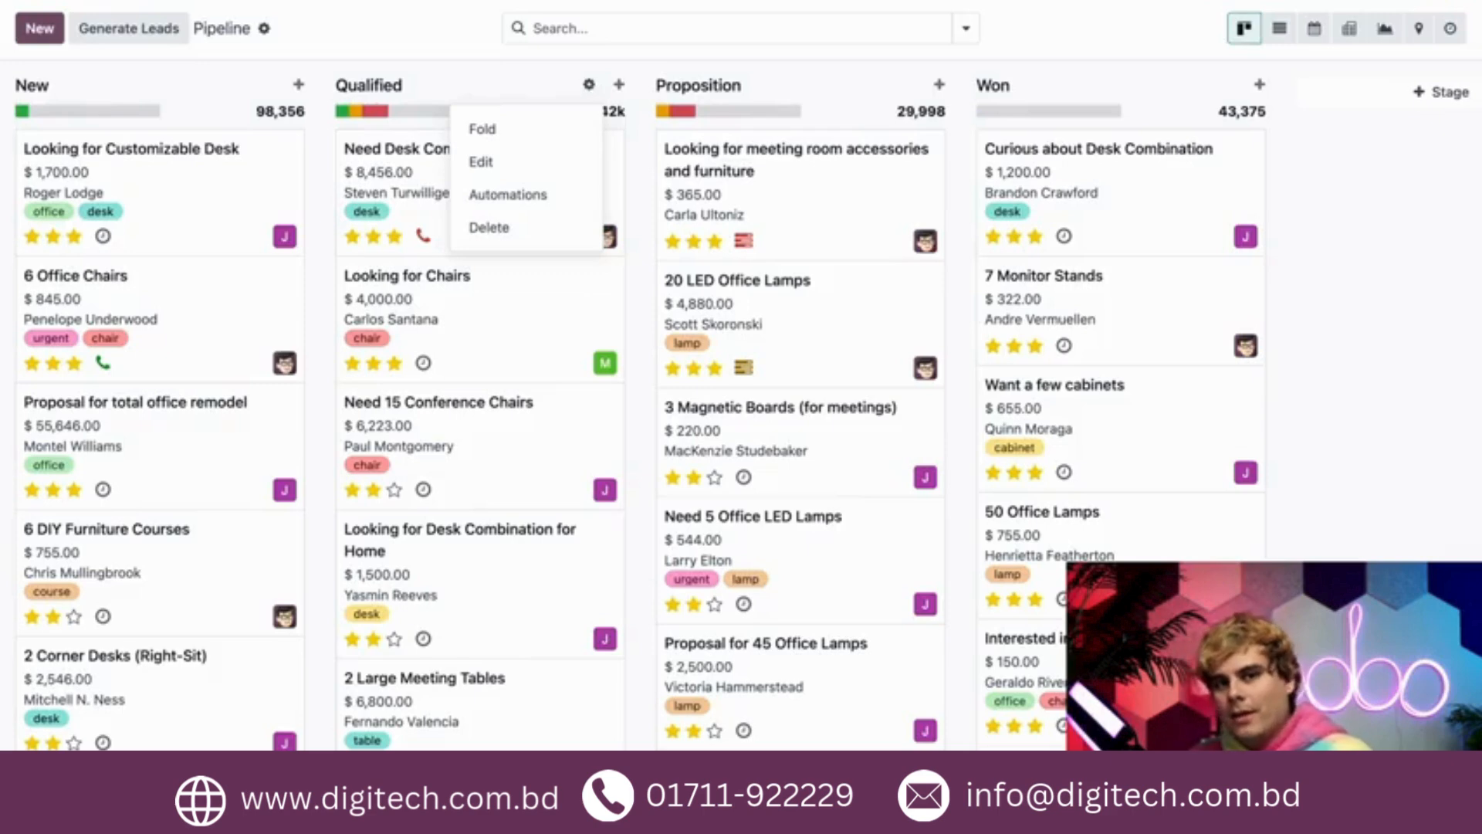
click(481, 161)
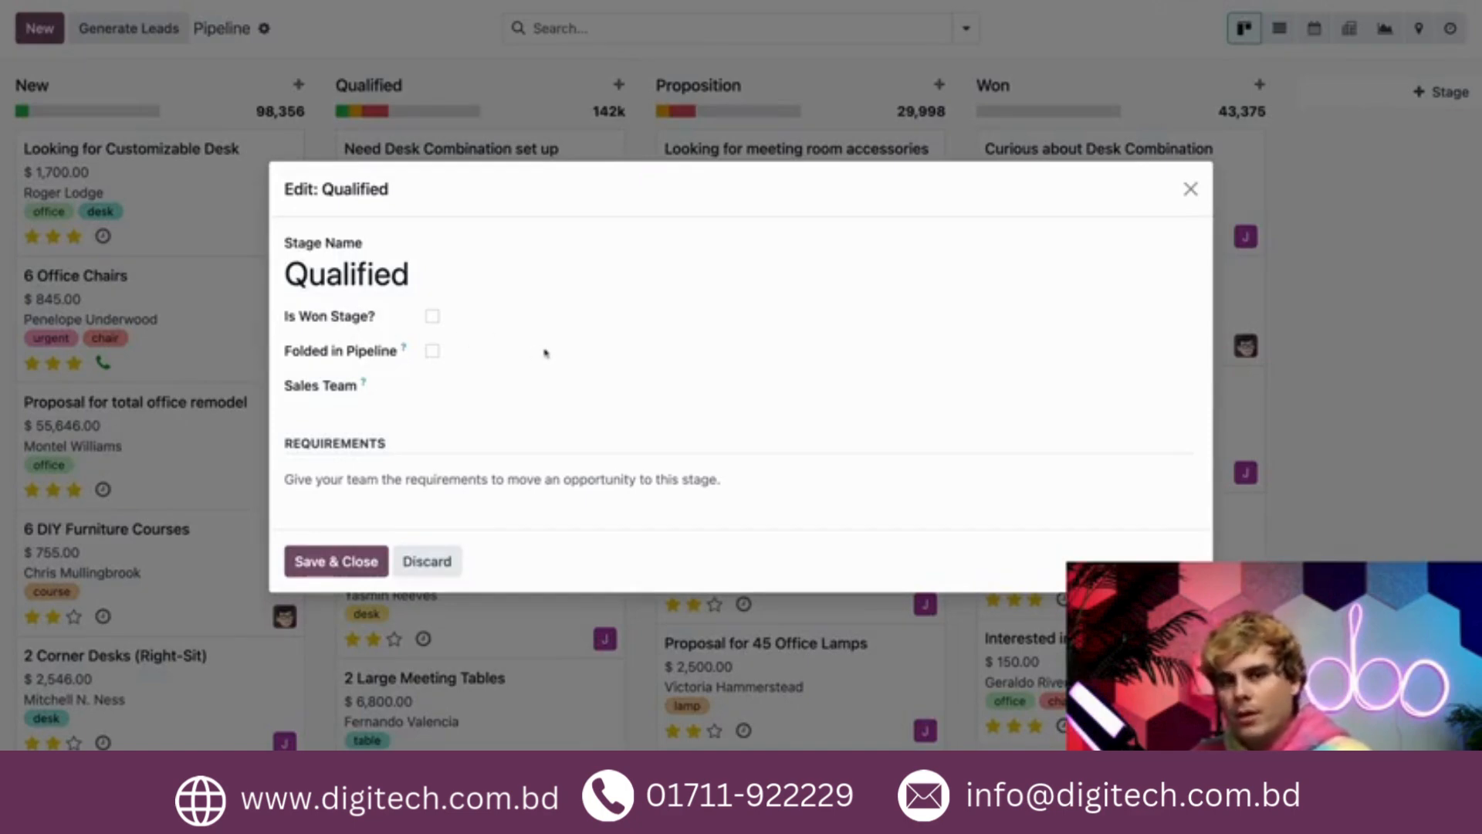
click(1191, 189)
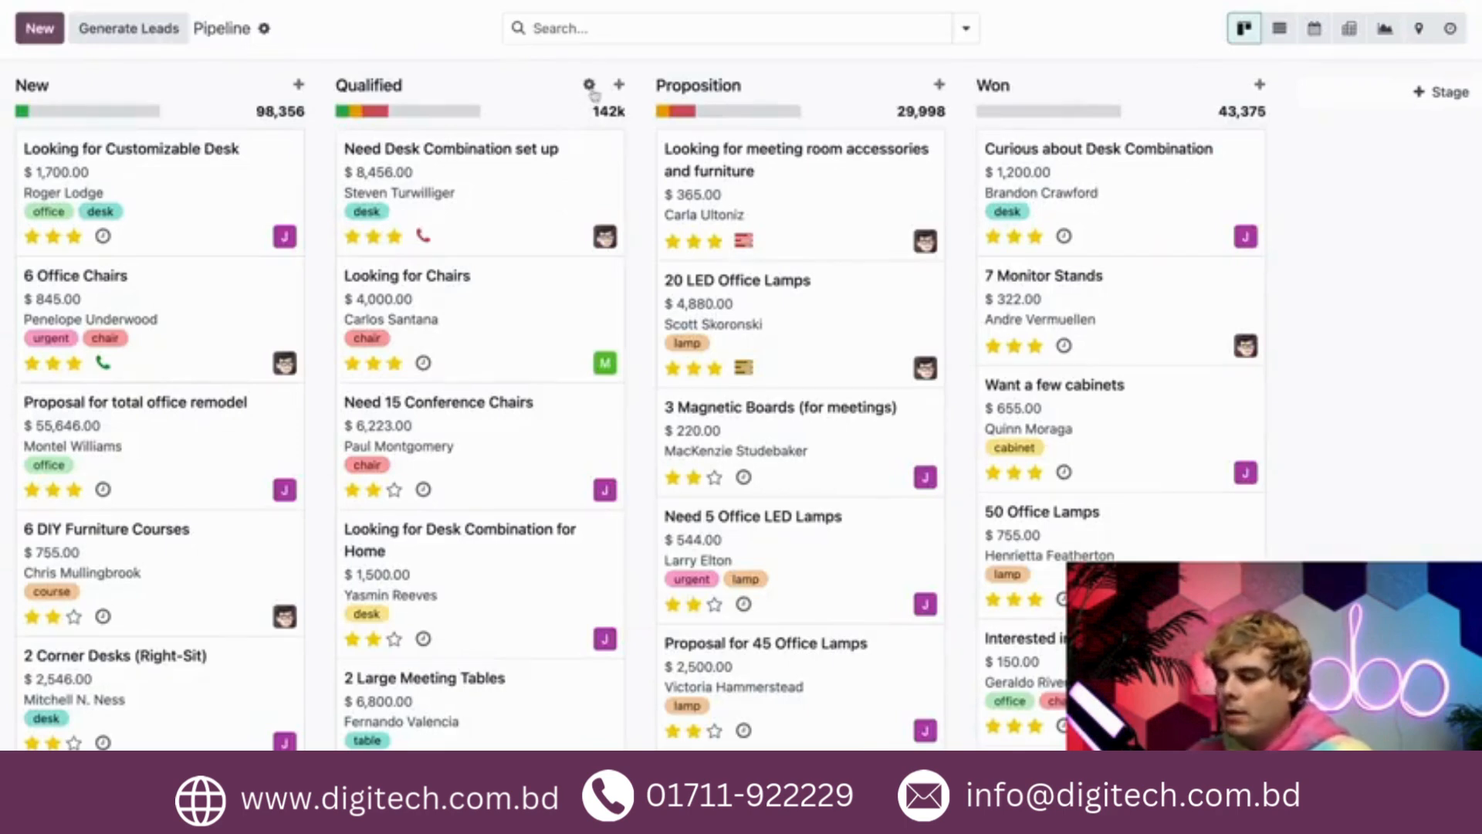
- View the automation rules page from the Qualified stage and return to the pipeline
click(589, 84)
click(550, 196)
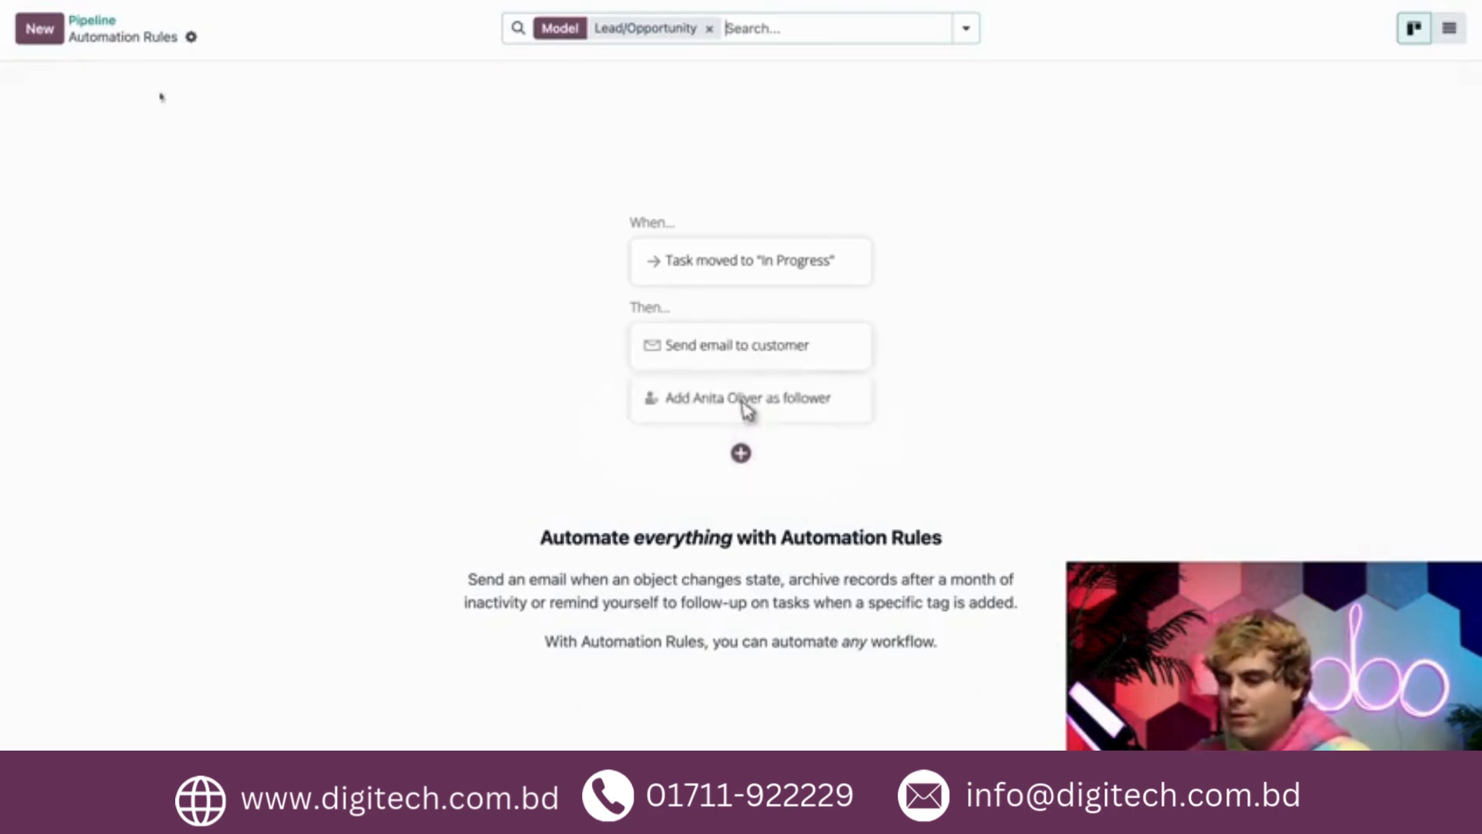
click(92, 21)
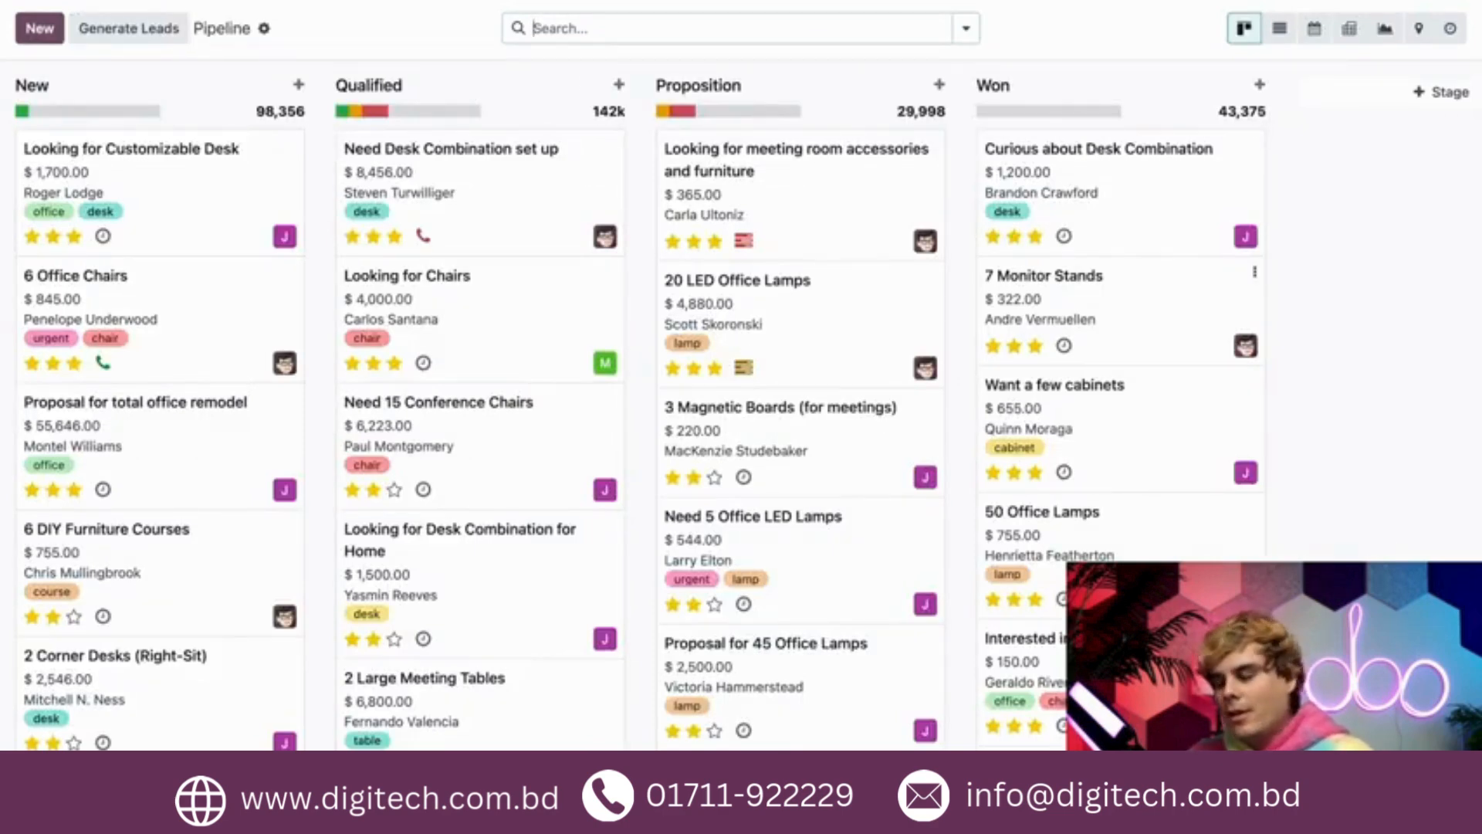
- Add a pipeline stage named "2nd Proposition" and place it between the Proposition and Won stages
click(1397, 101)
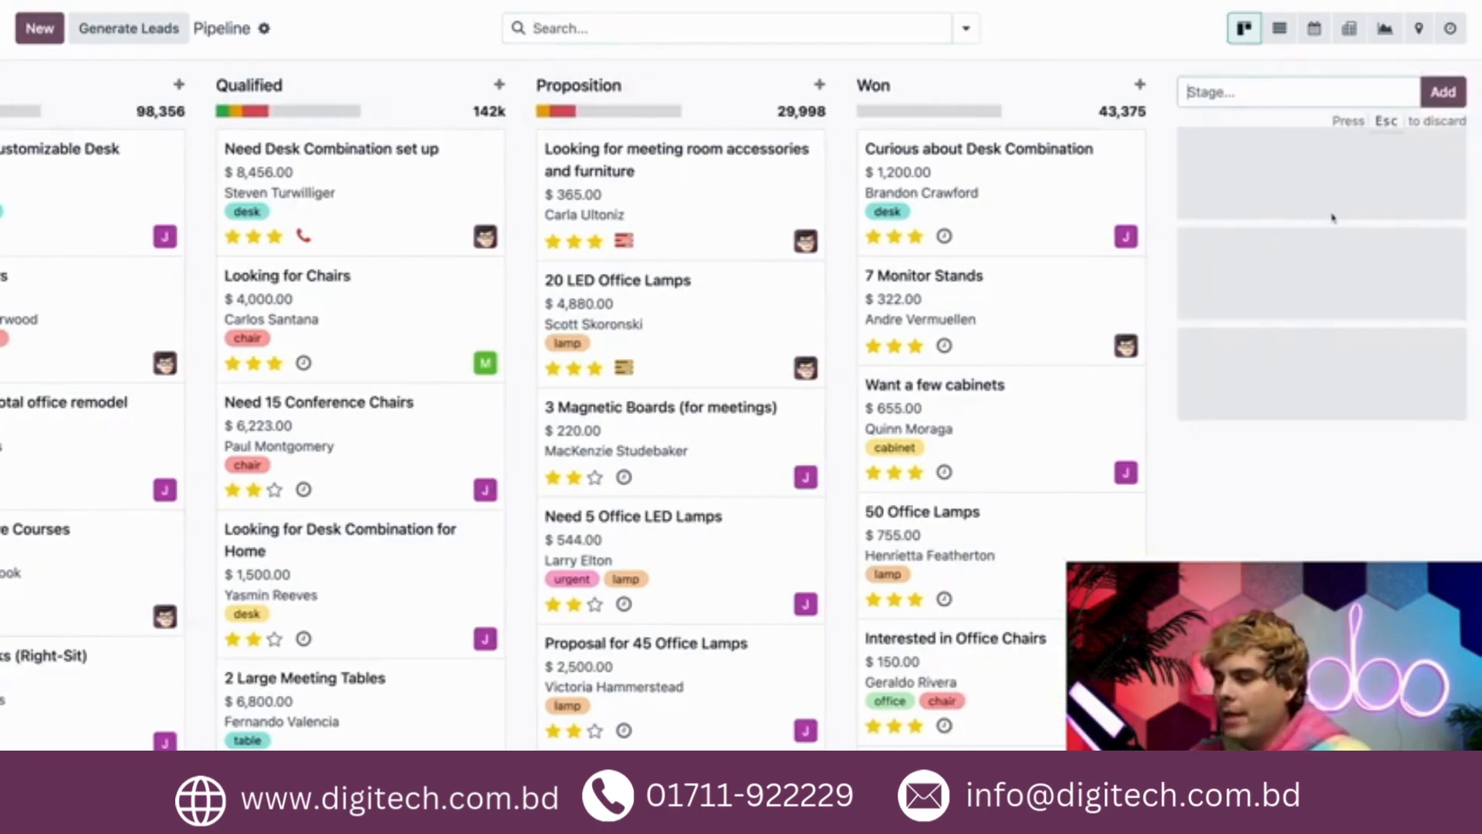
text(2)
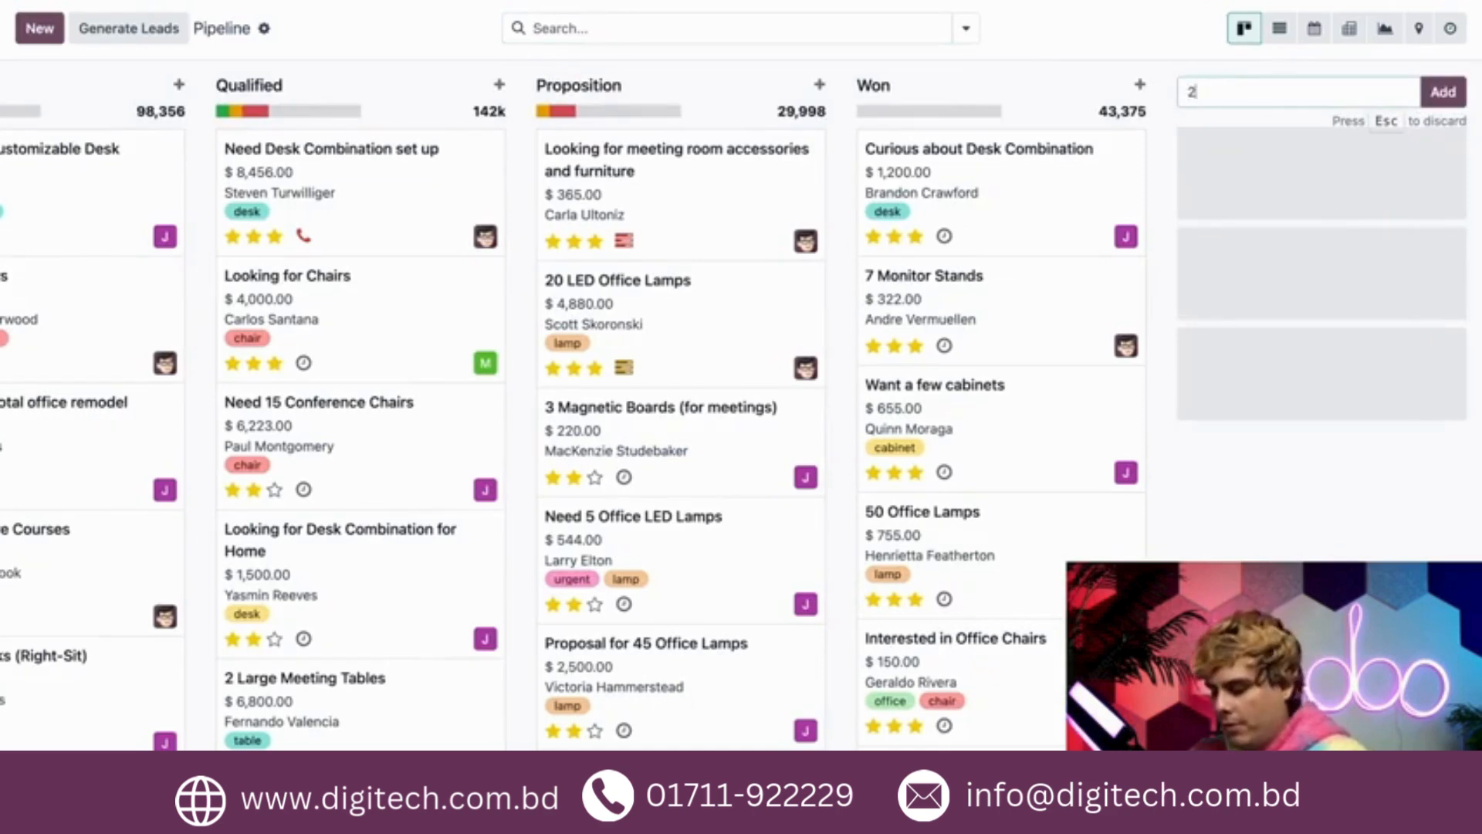
text(nd Propos)
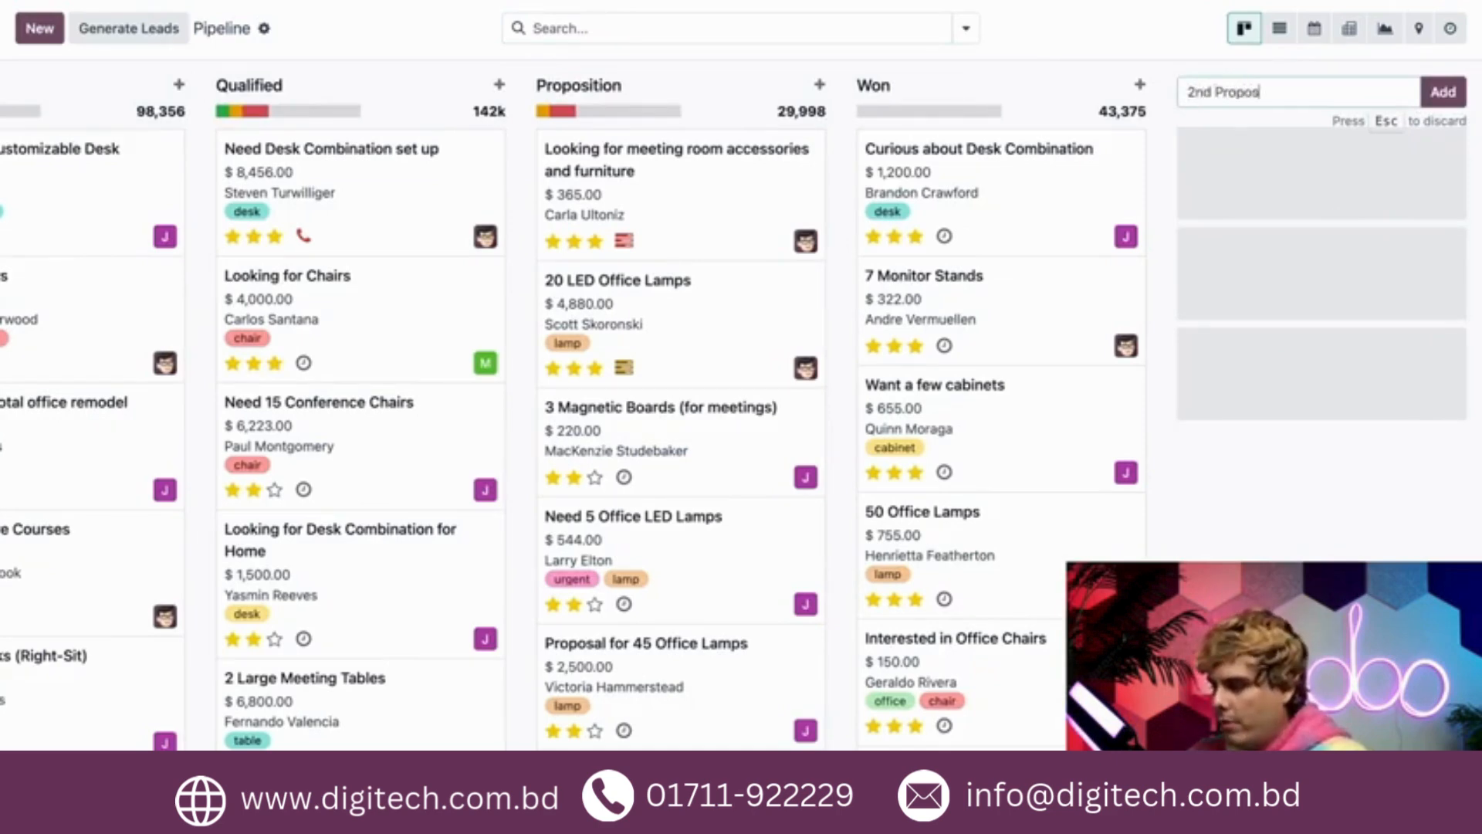
text(ition)
key(Return)
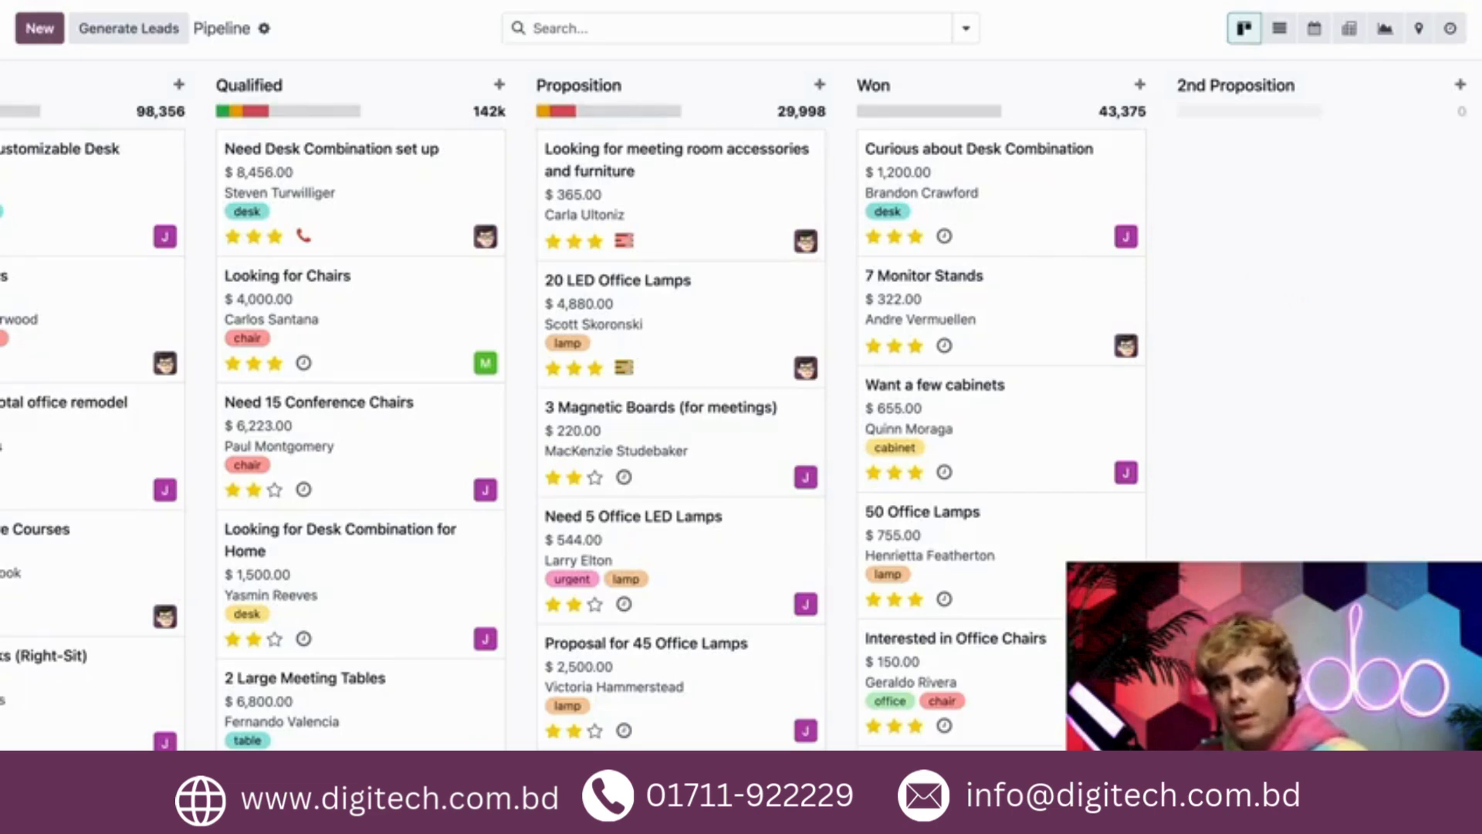
drag(1257, 89, 1260, 92)
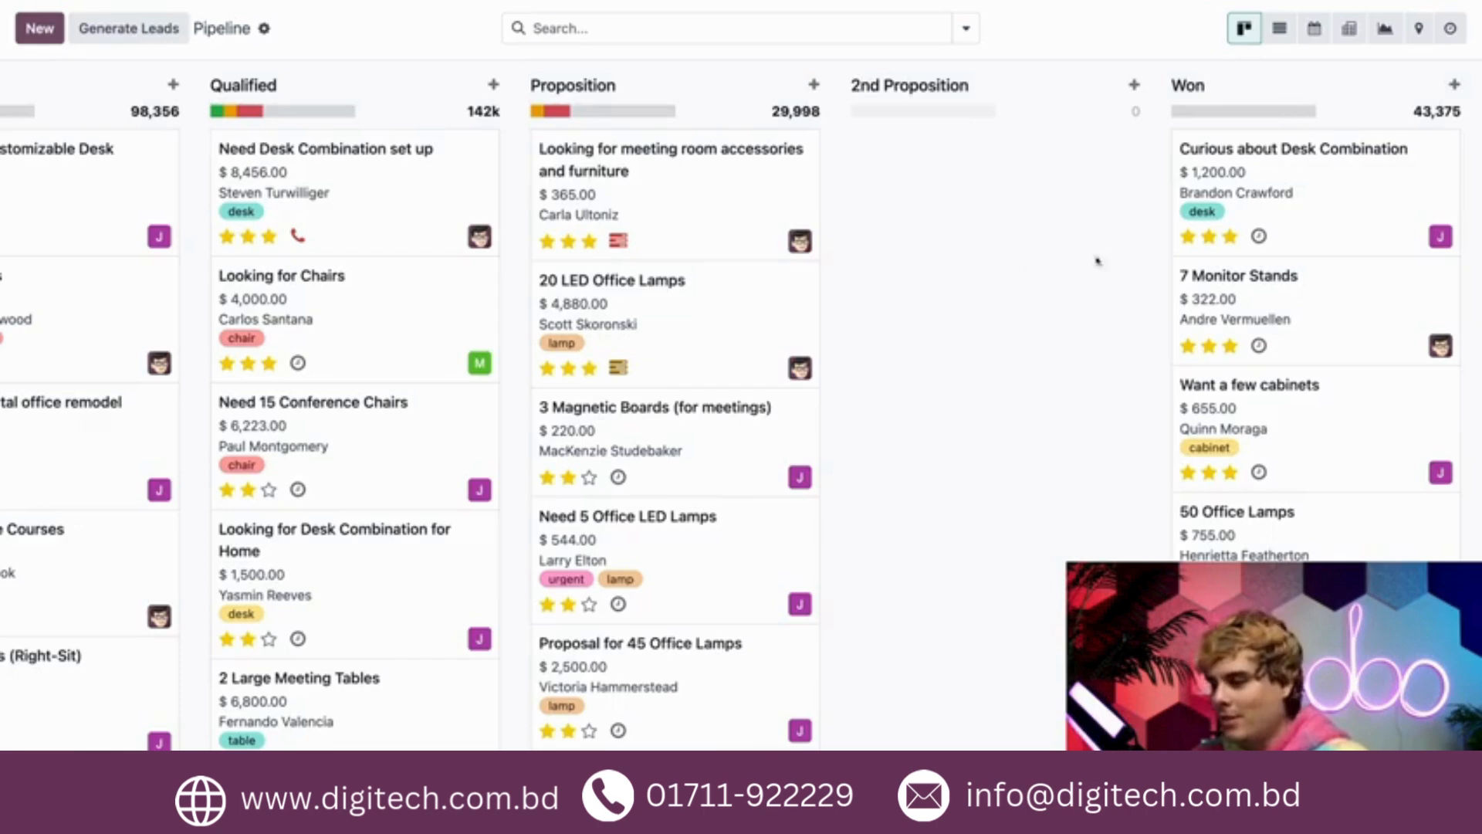
- View the quick-create opportunity form in the Qualified stage and discard it
scroll(988, 271, left, 3)
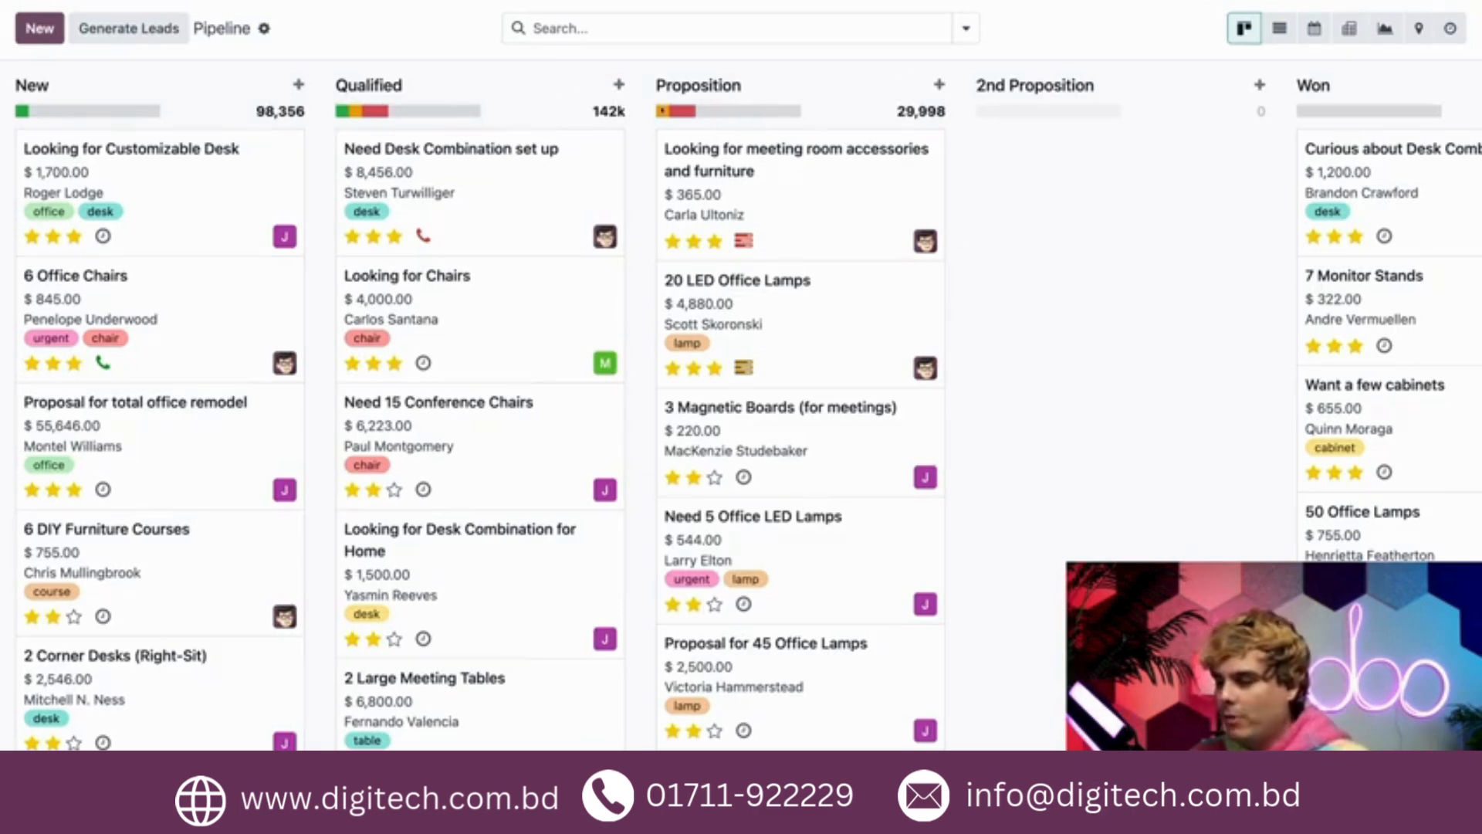
click(618, 87)
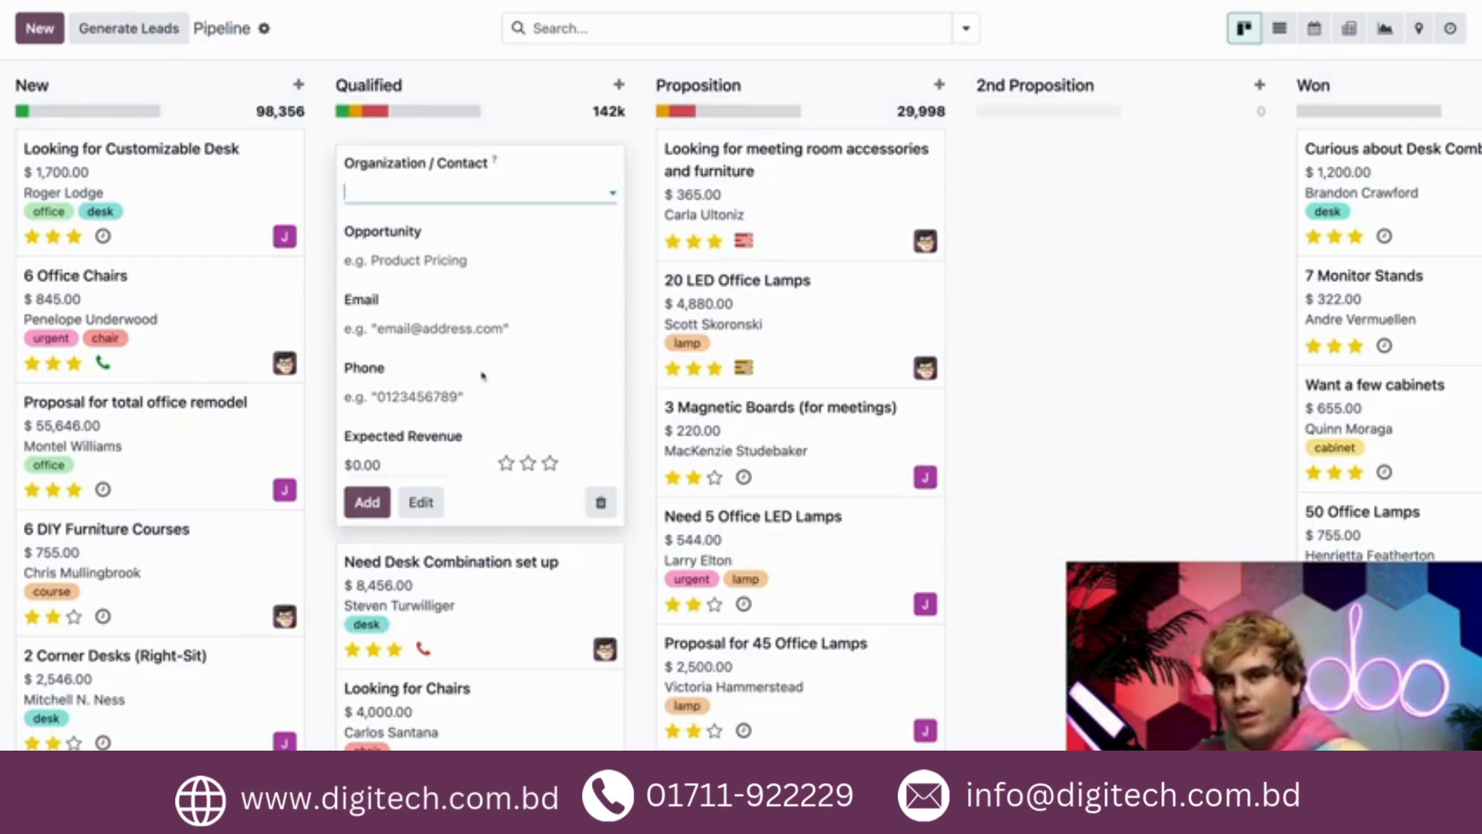
click(601, 502)
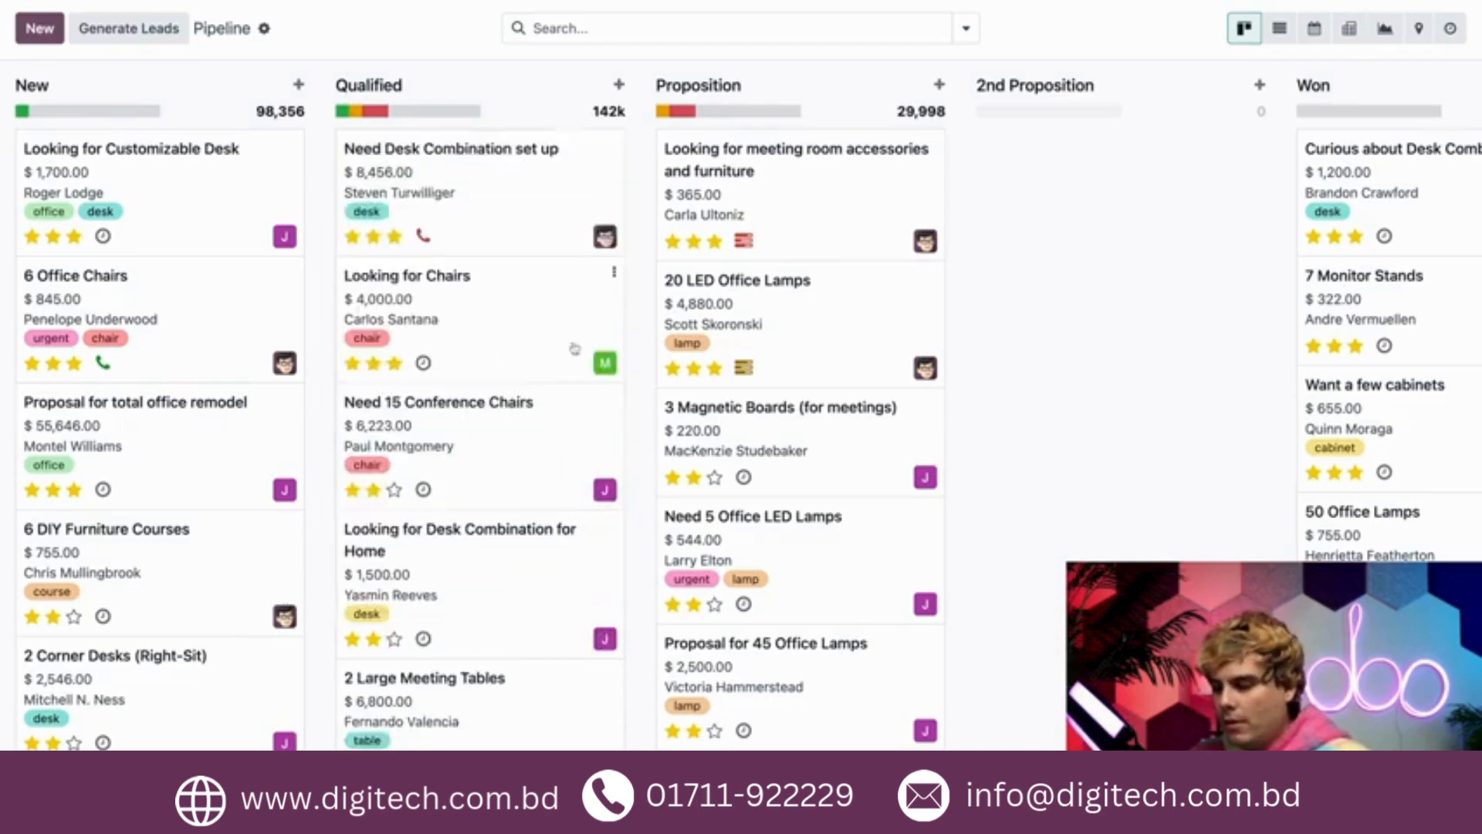
- Start an opportunity in the New stage, choosing the existing contact and titling it with the customer's first name plus "wants 200 lamps"
click(43, 31)
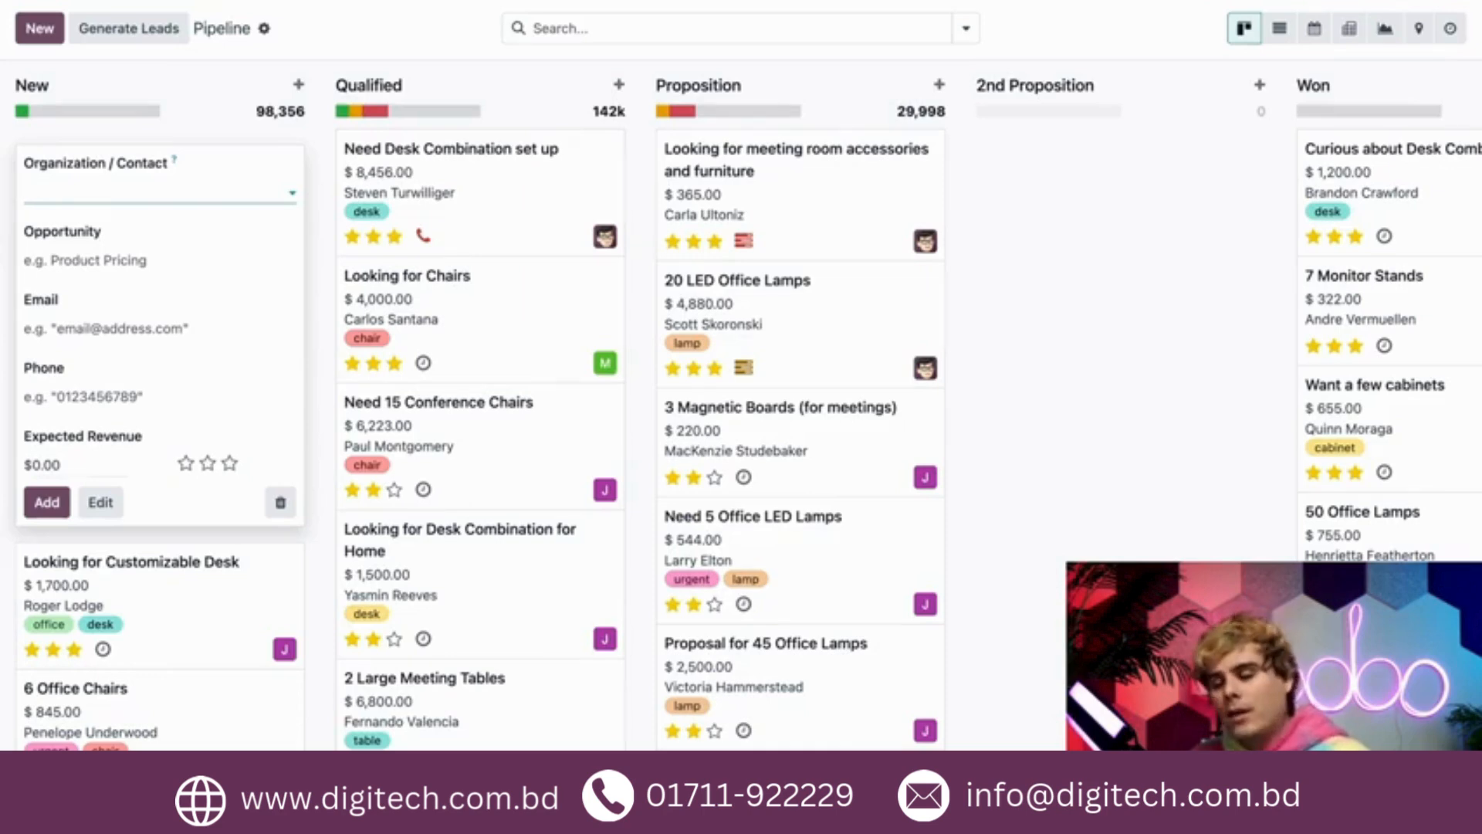
text(abi)
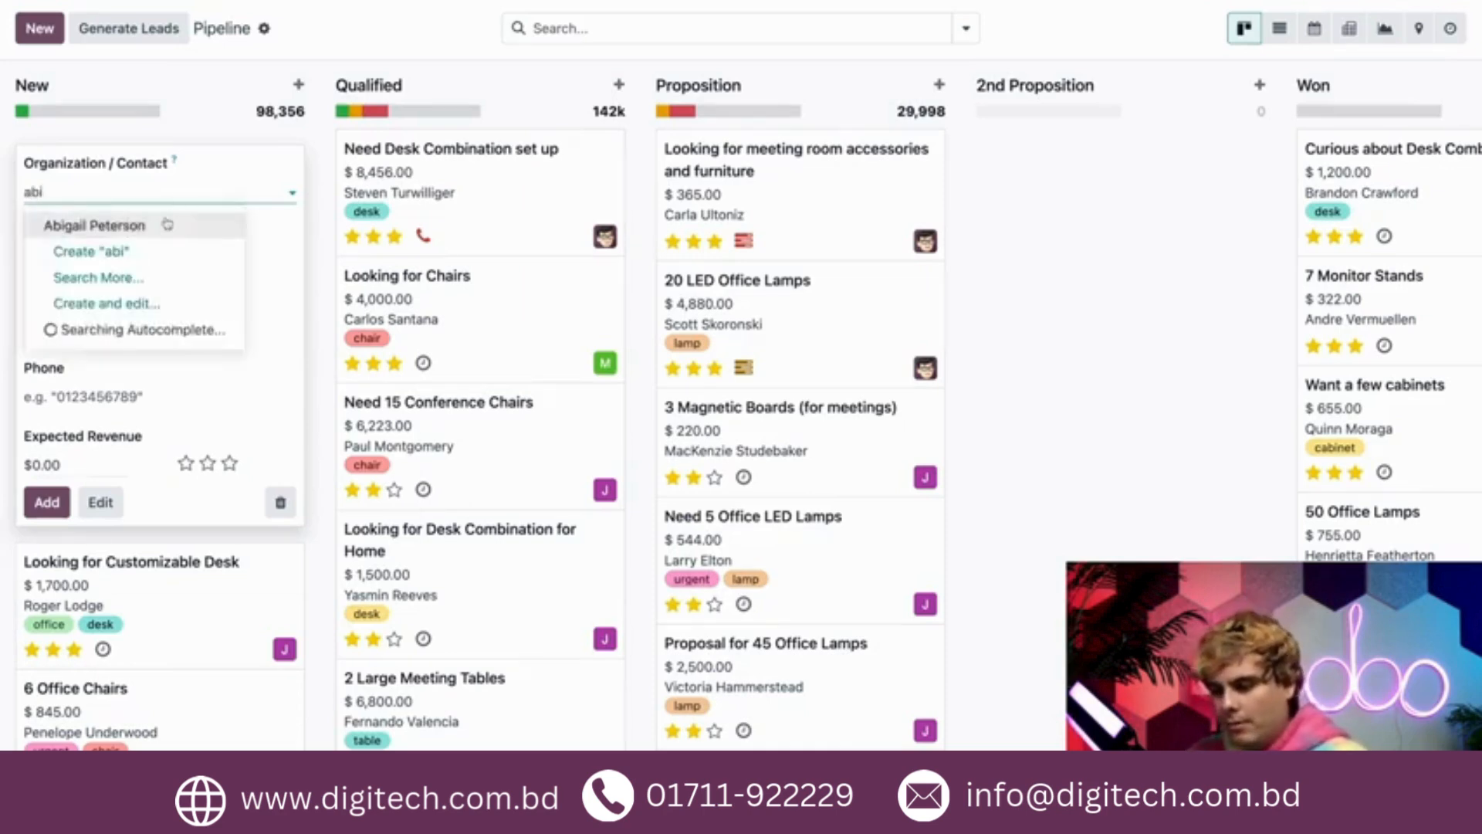
click(159, 230)
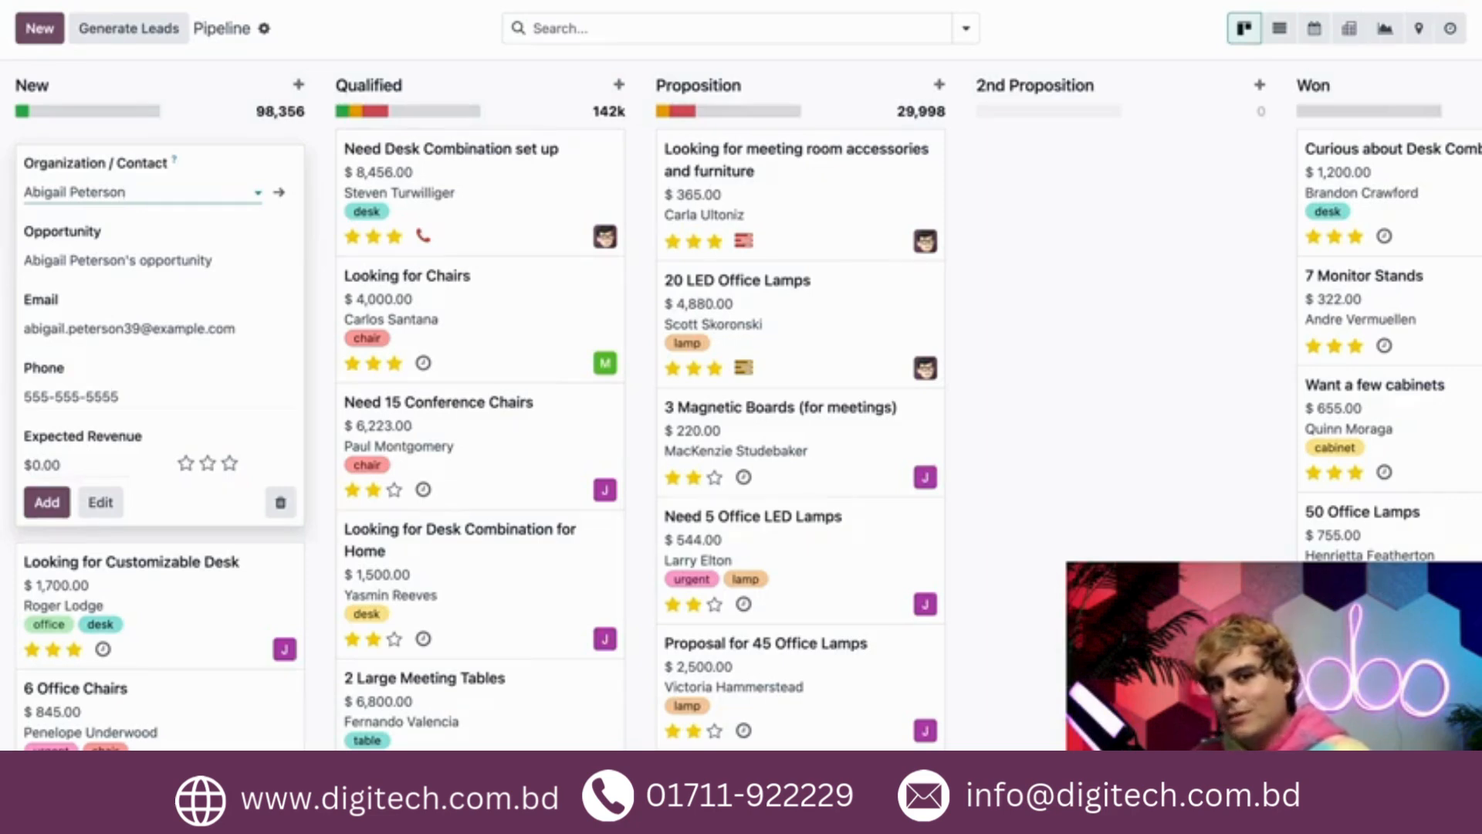
key(Tab)
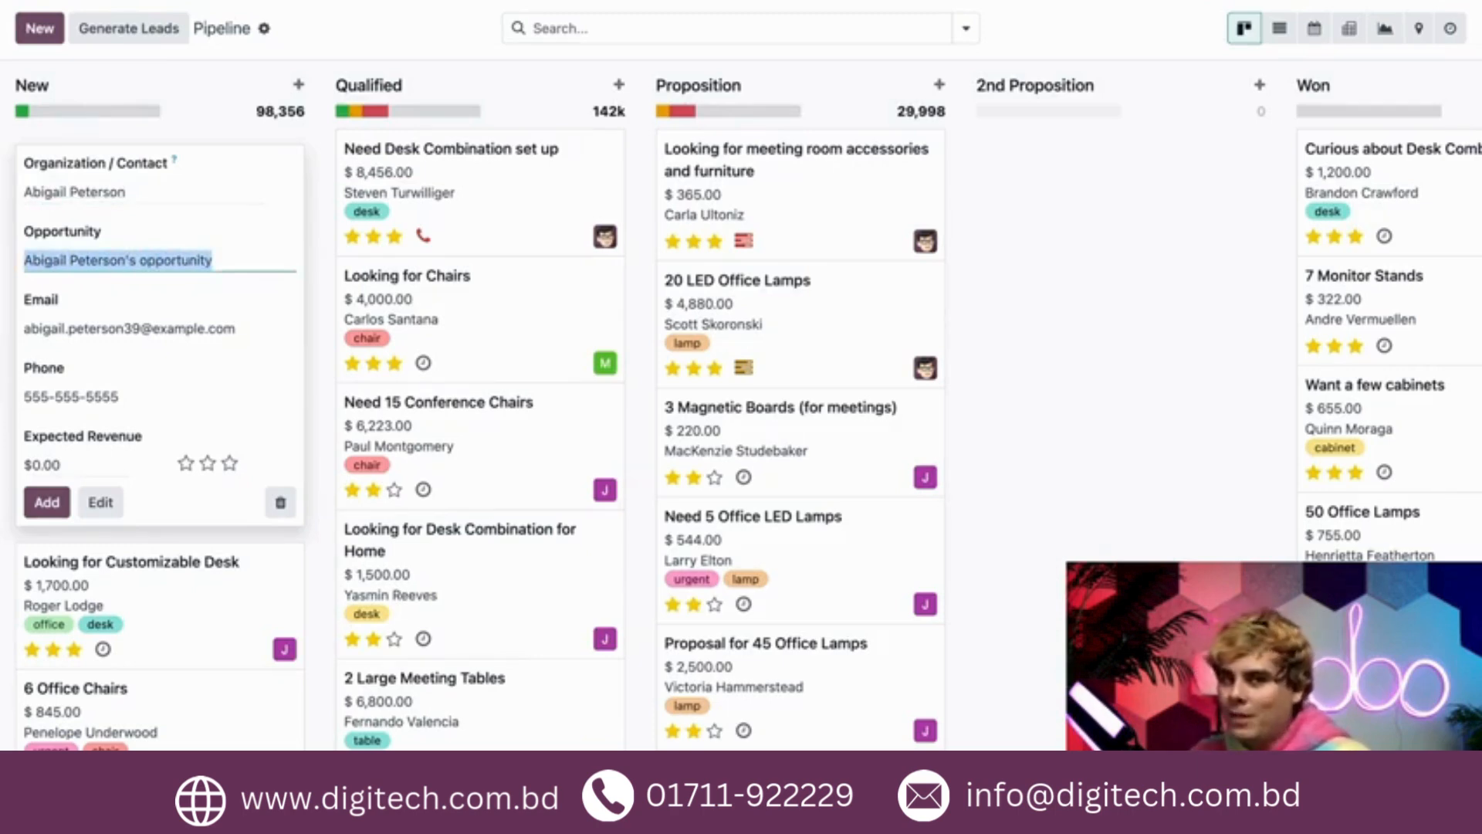
key(BackSpace)
text(Abby )
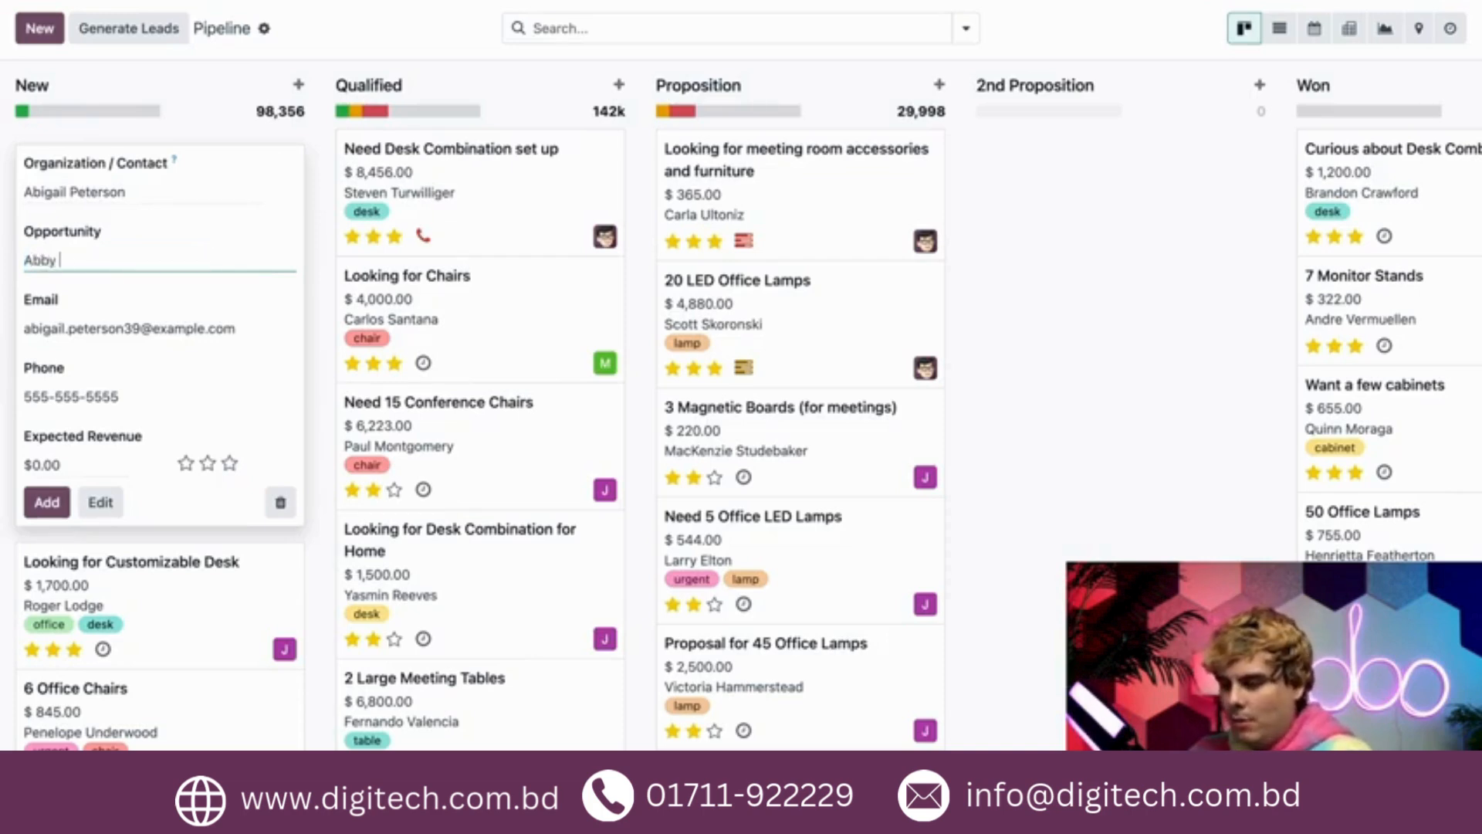
text(wants 200 lamps)
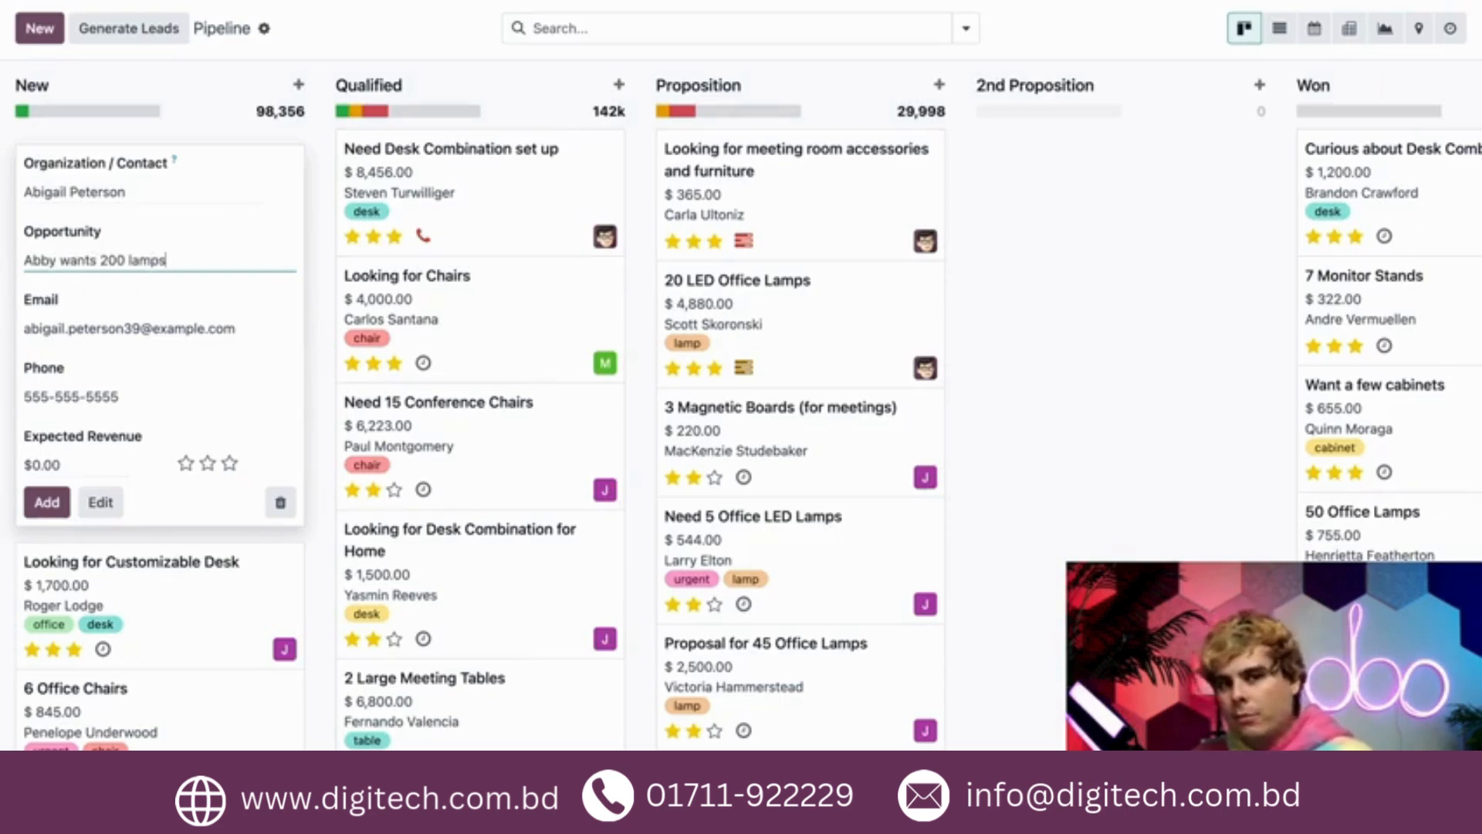
- Set the opportunity's expected revenue to $2,000 and its priority to two stars, add it, and discard the following blank form
click(71, 466)
text(2,0)
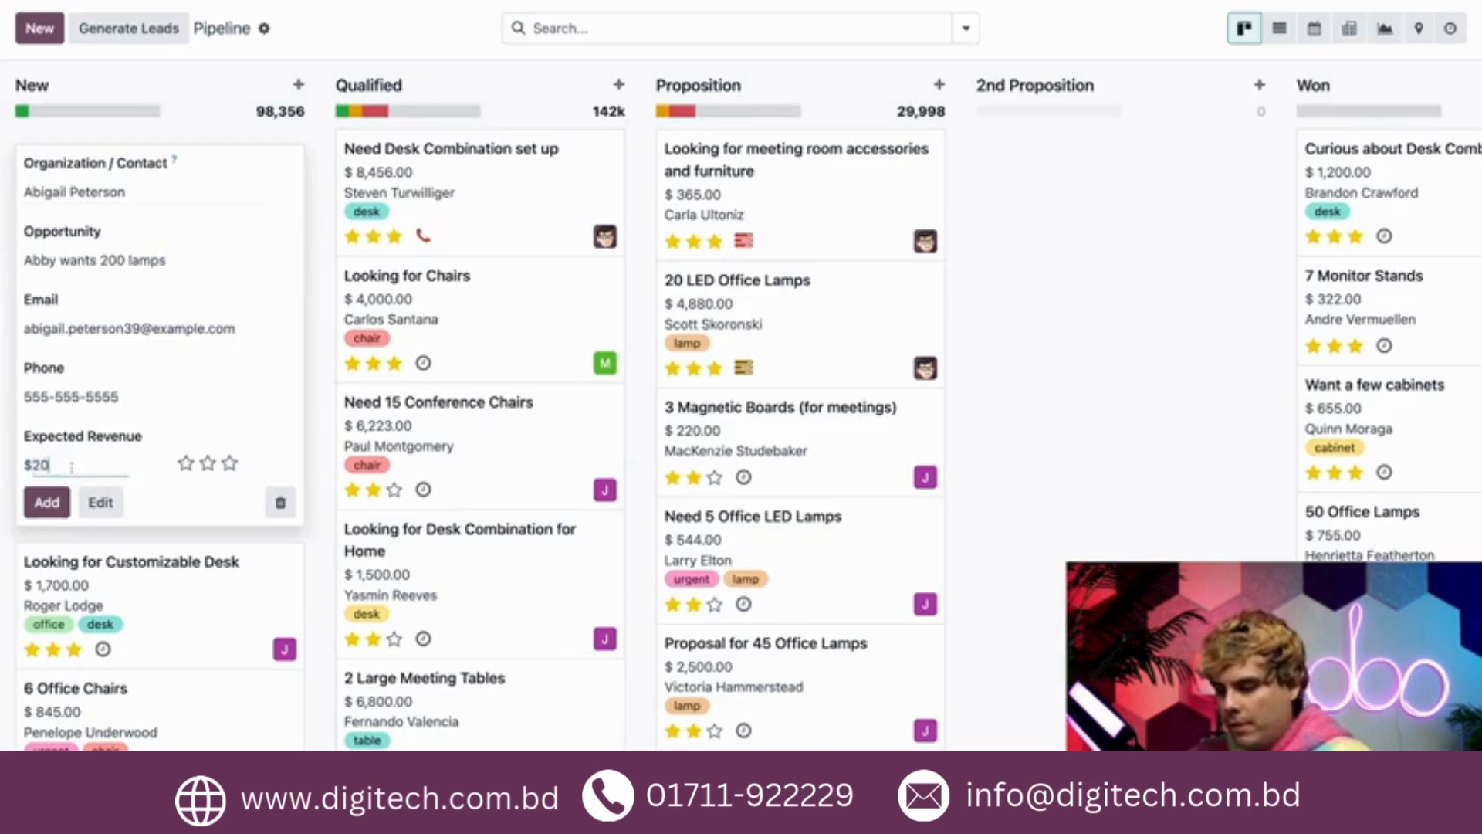
text(00)
click(146, 474)
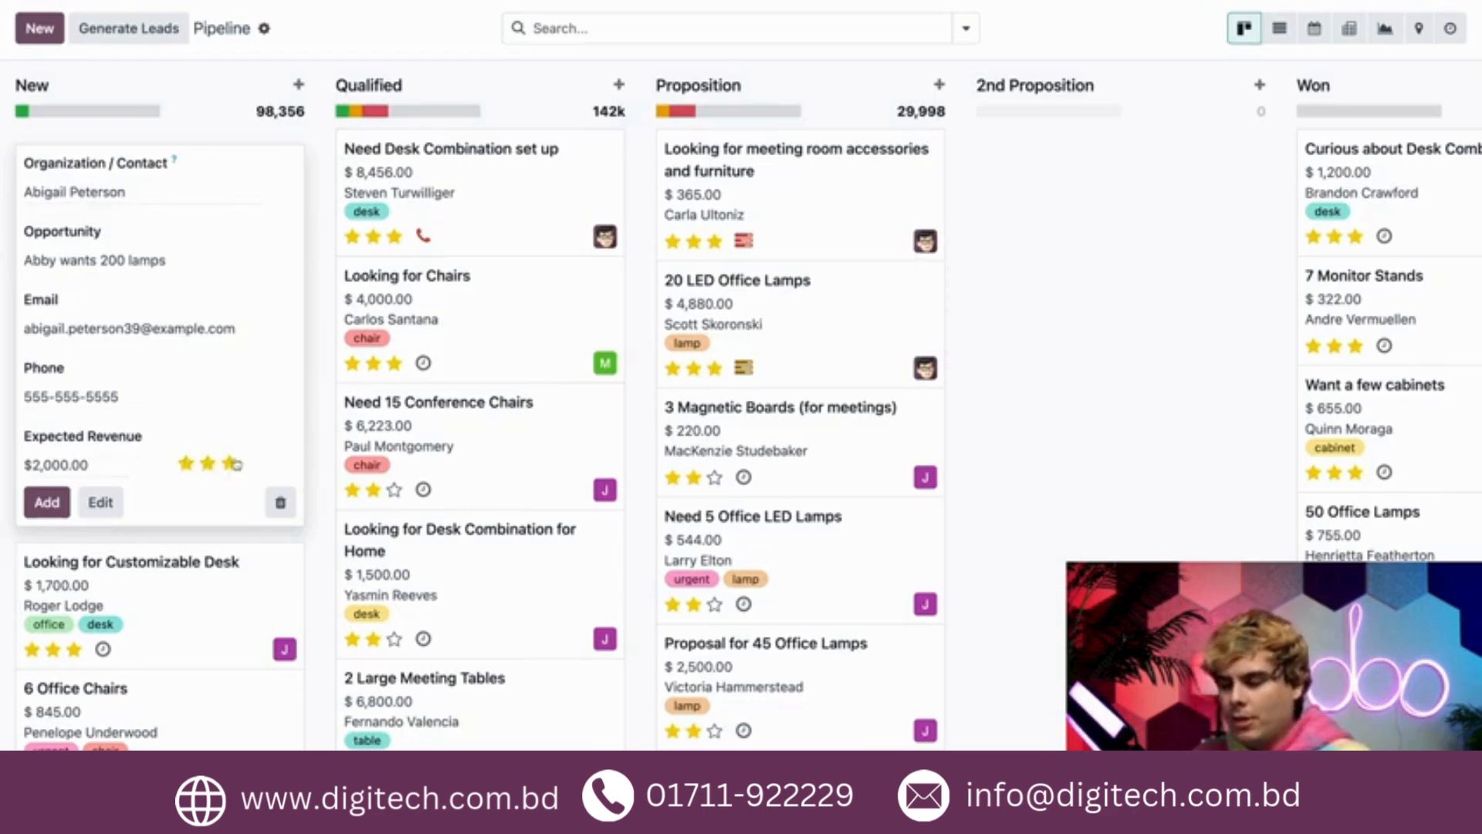
click(209, 464)
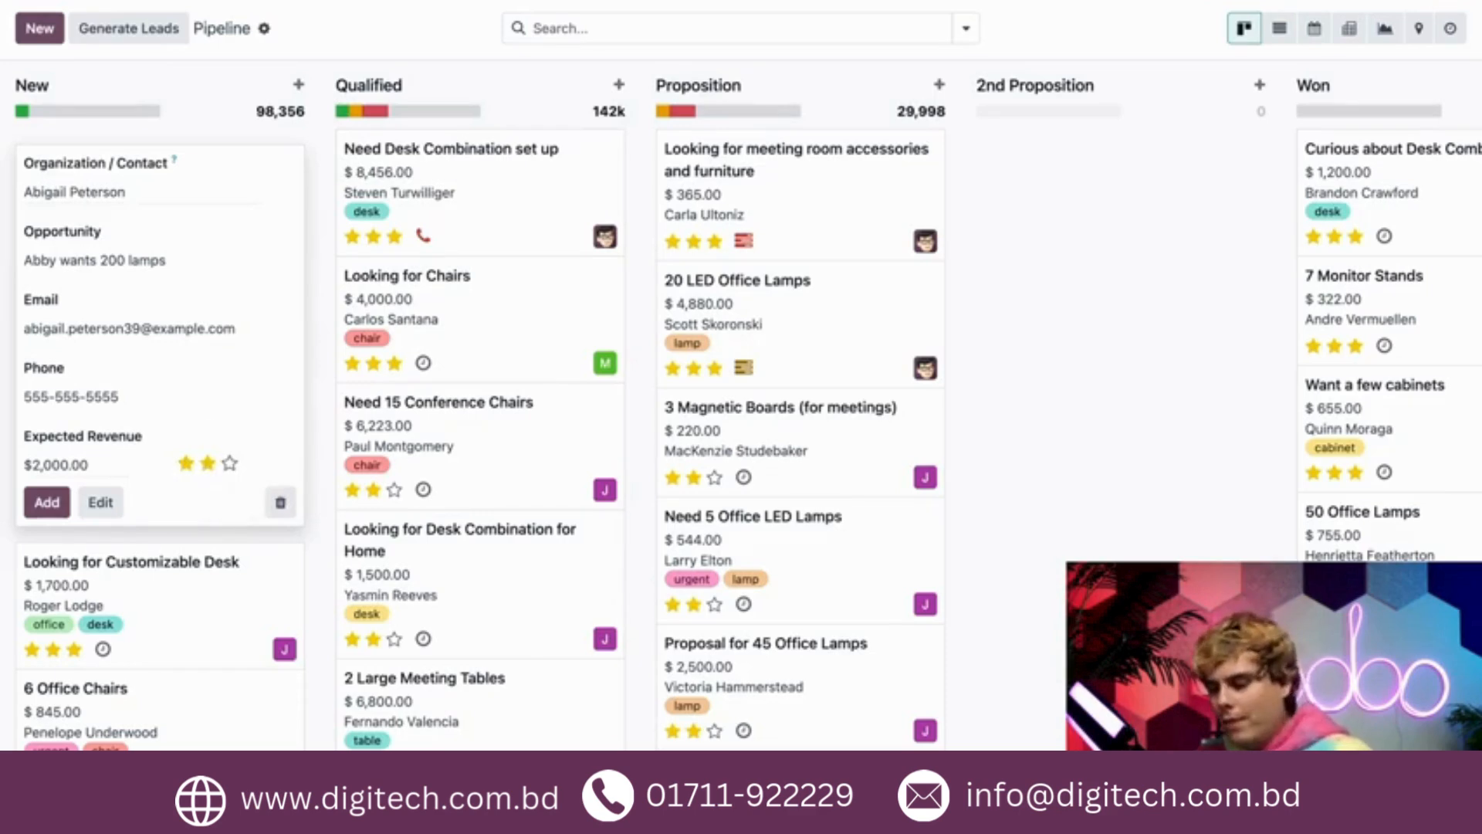
click(46, 502)
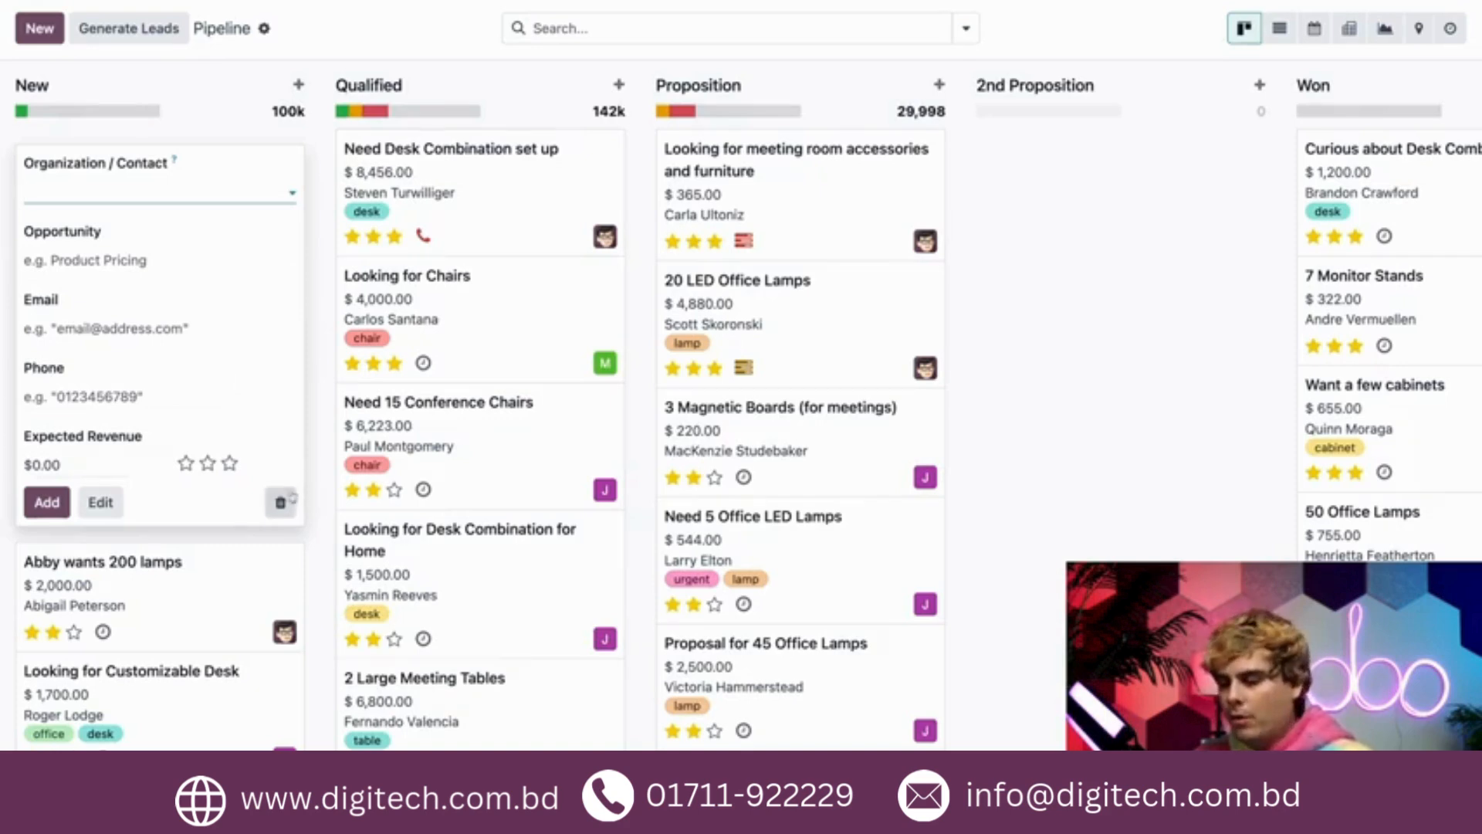
click(280, 501)
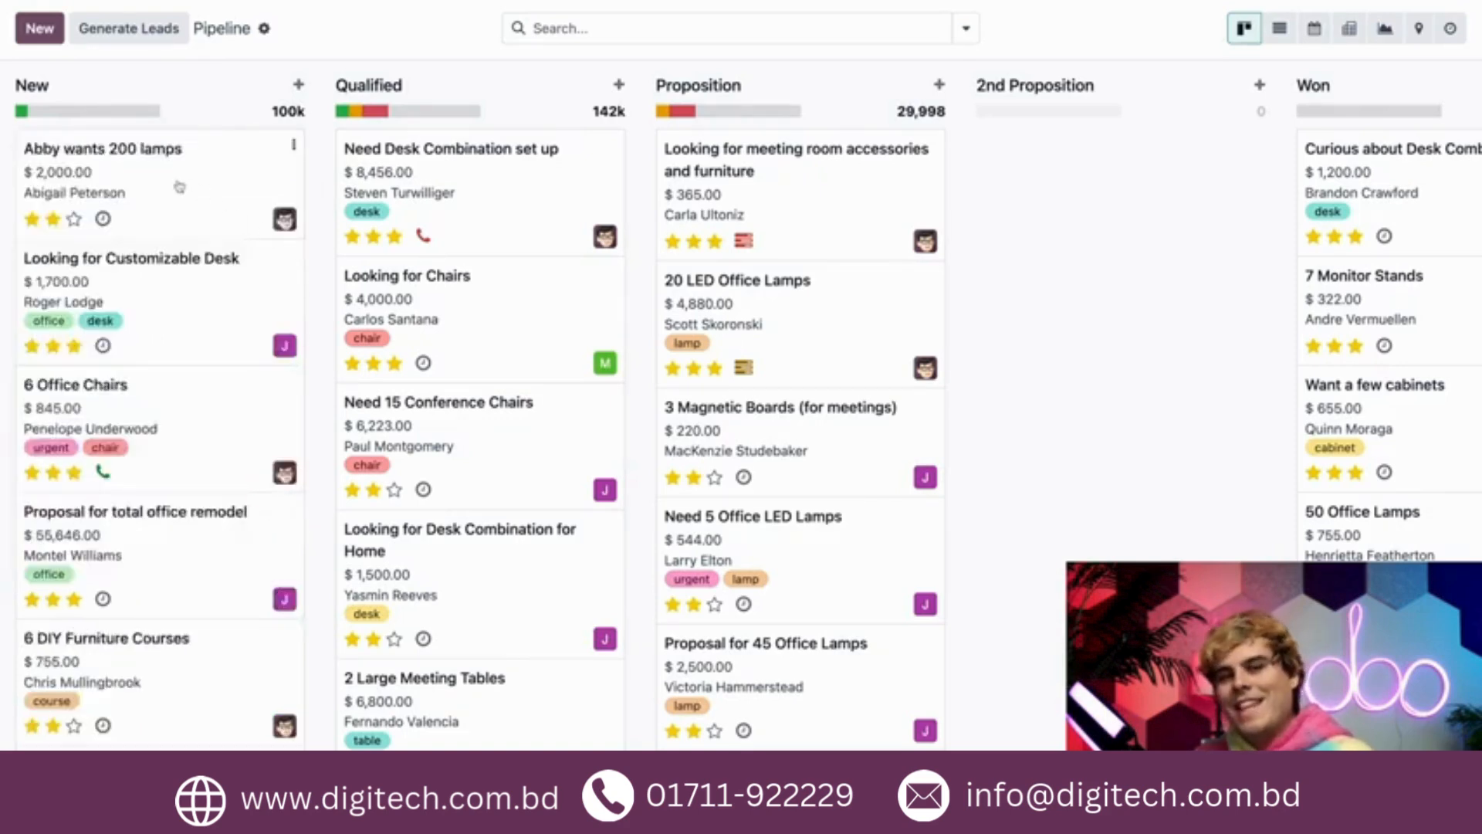